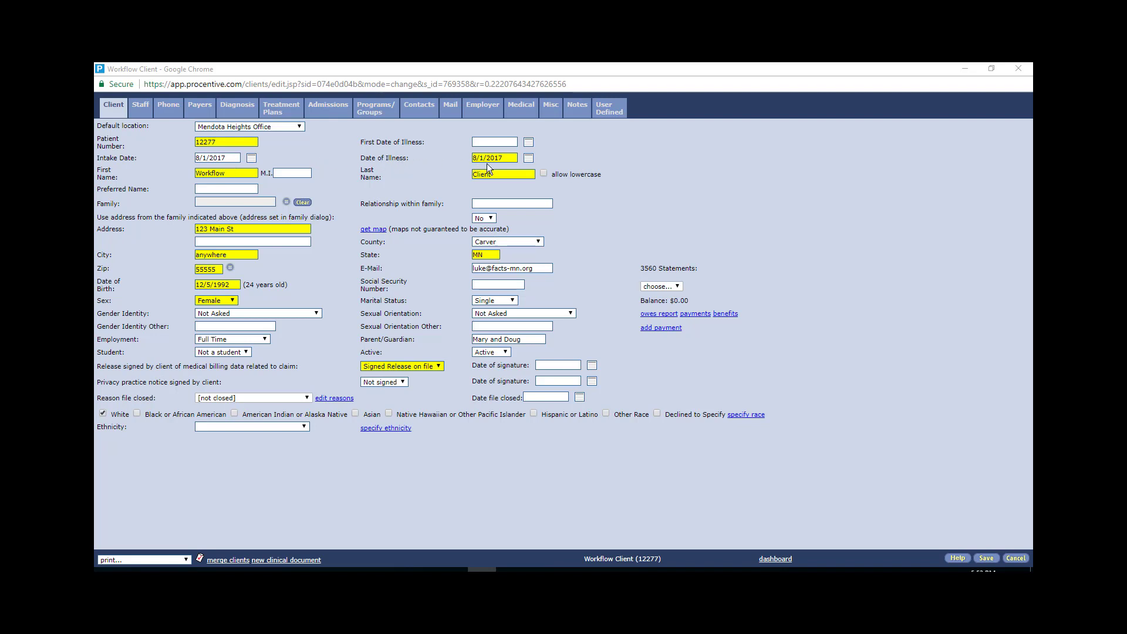
# Step: Pick August 21 in the Date of Illness calendar so it reads 8/21/2017
pyautogui.click(528, 158)
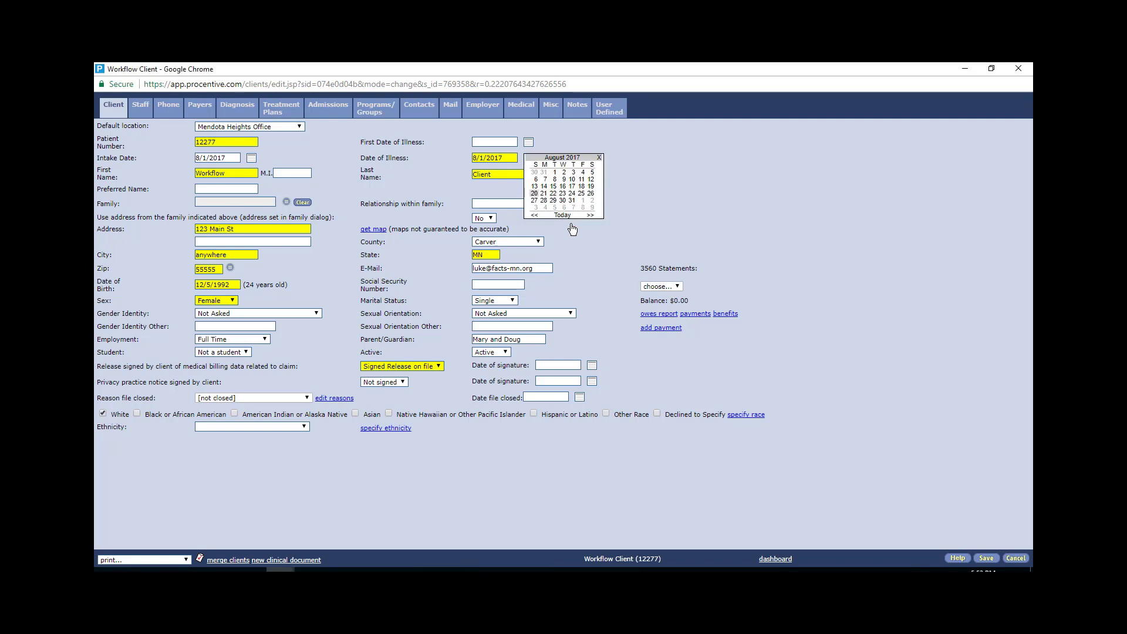
pyautogui.click(544, 194)
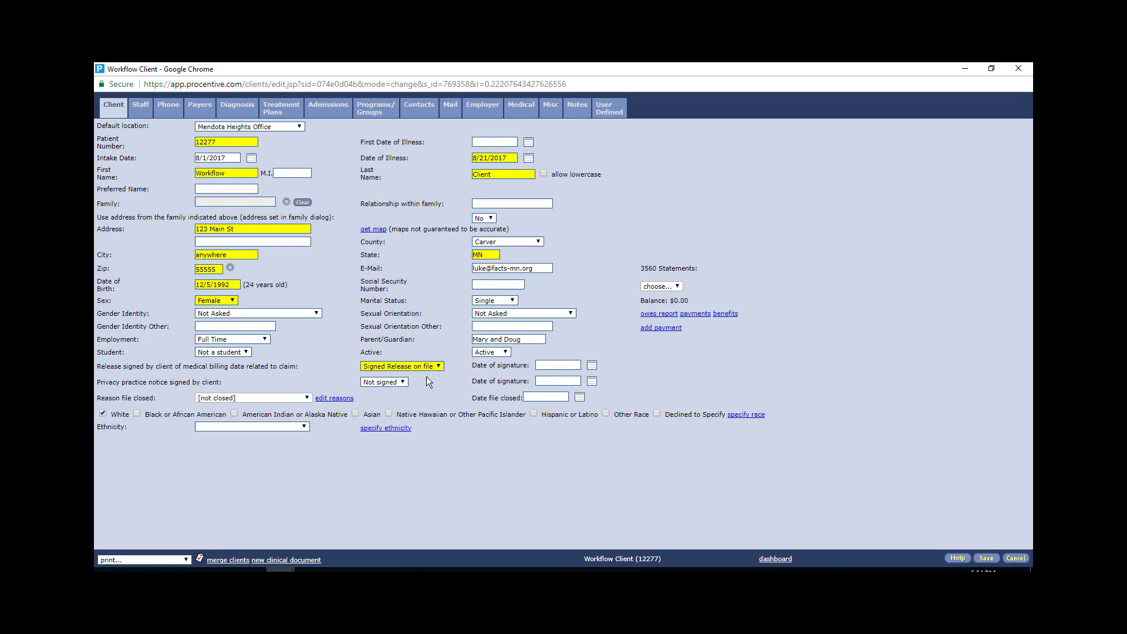
# Step: Date the billing release signature 8/21/2017 and keep the signed release on file
pyautogui.click(592, 370)
pyautogui.click(608, 403)
pyautogui.click(392, 366)
pyautogui.click(364, 383)
# Step: Mark the privacy notice signed on 8/21/2017 and set ethnicity to Not Hispanic or Latino
pyautogui.click(383, 382)
pyautogui.click(592, 384)
pyautogui.click(605, 421)
pyautogui.click(305, 427)
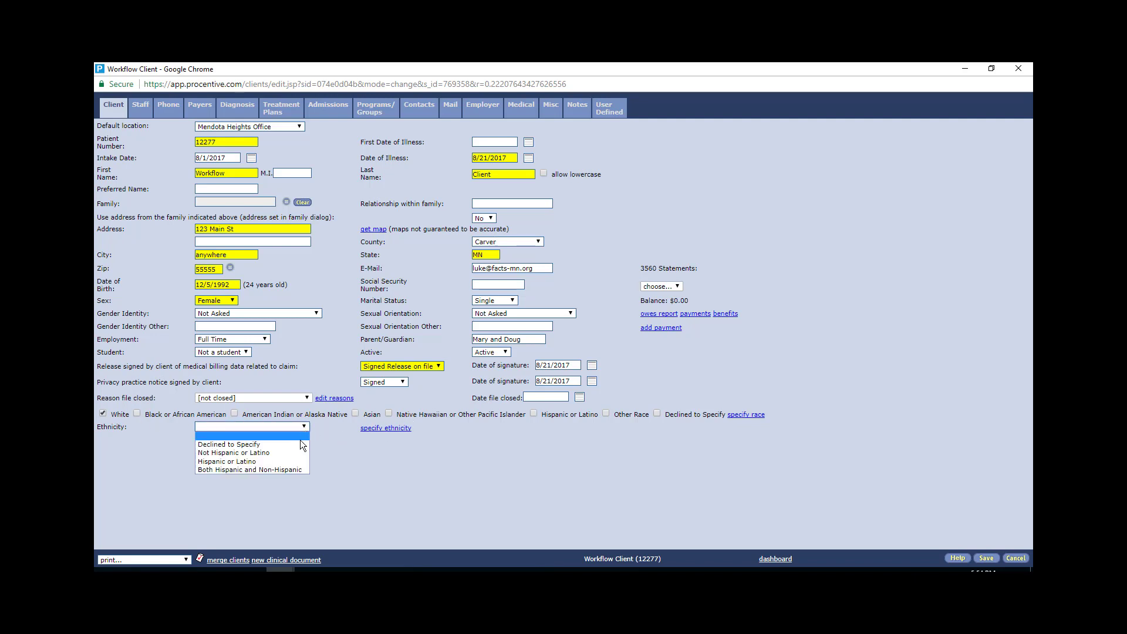
pyautogui.click(287, 453)
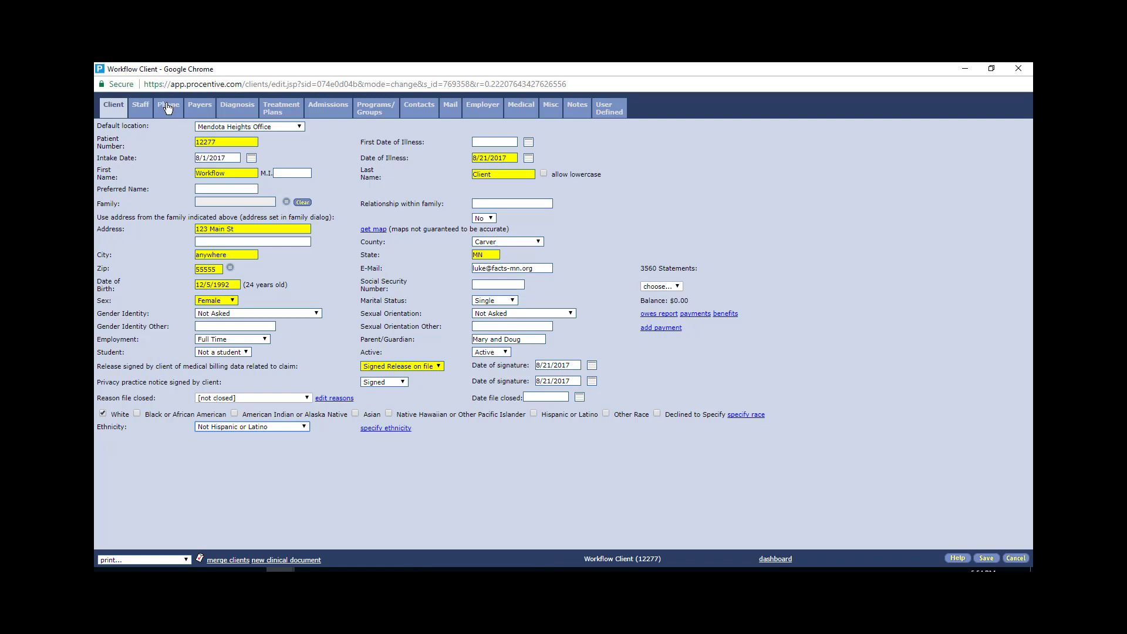
pyautogui.click(145, 109)
# Step: Open the Phone tab and check the days-before and day-of reminder dropdowns without changing them
pyautogui.click(168, 111)
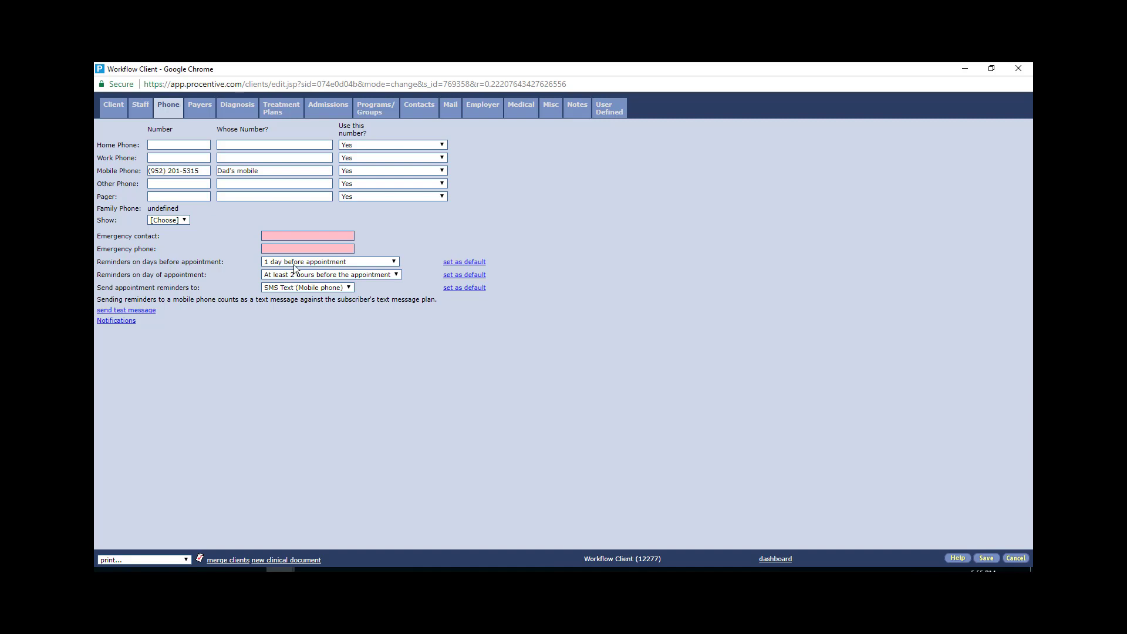
pyautogui.click(294, 263)
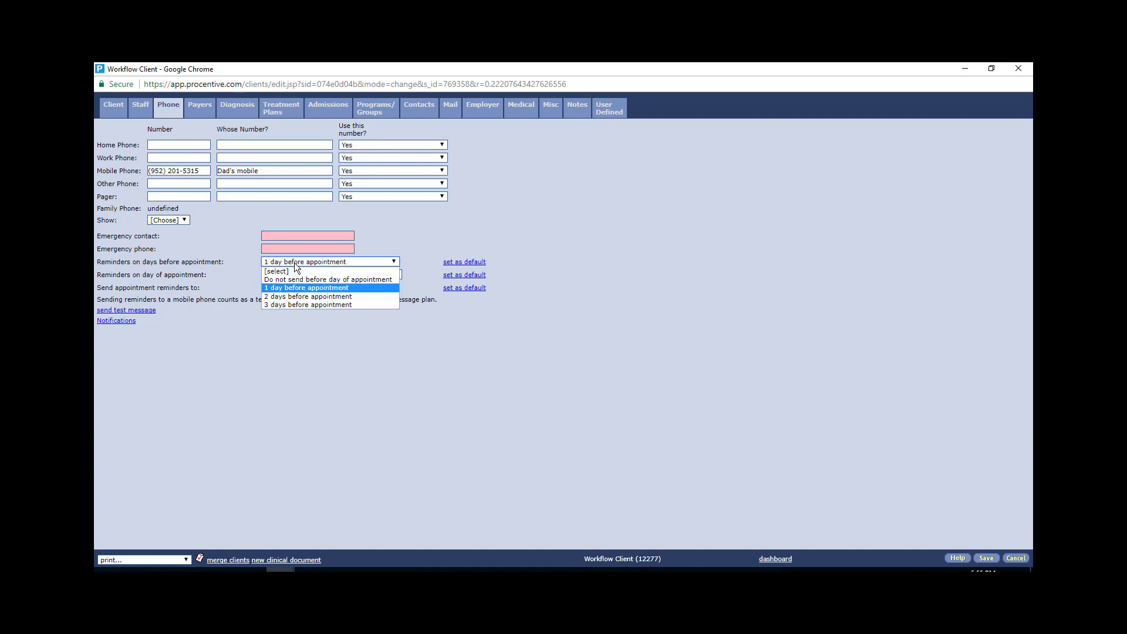
pyautogui.click(297, 267)
pyautogui.click(291, 277)
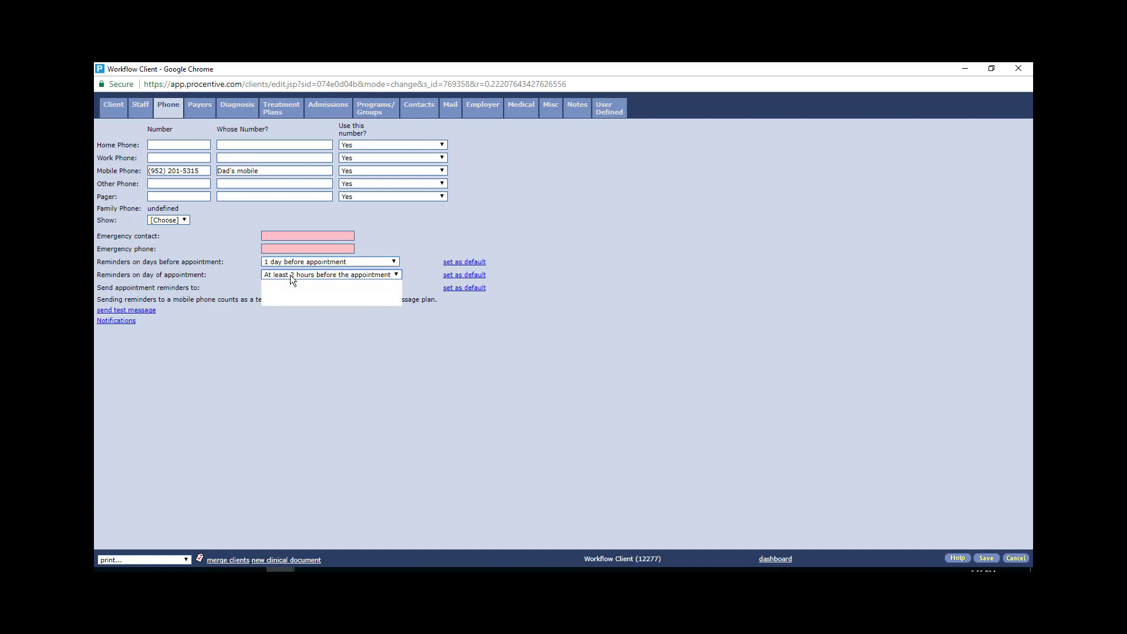
pyautogui.click(290, 276)
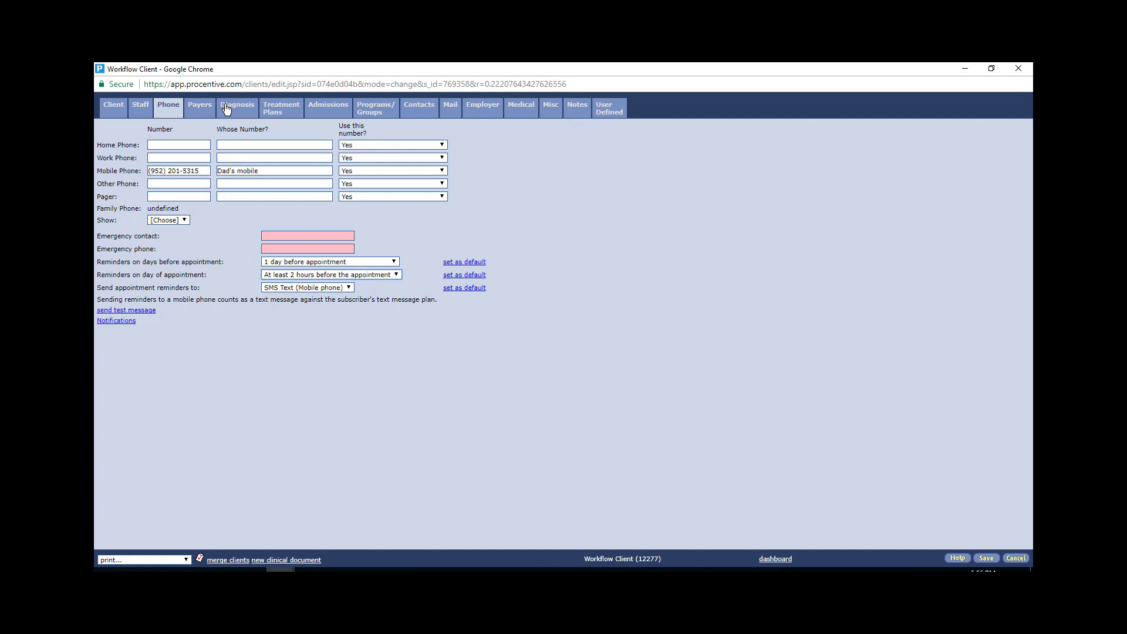
# Step: Switch to the Diagnosis tab showing 313.81, F93.0 and F90.1 entries
pyautogui.click(243, 111)
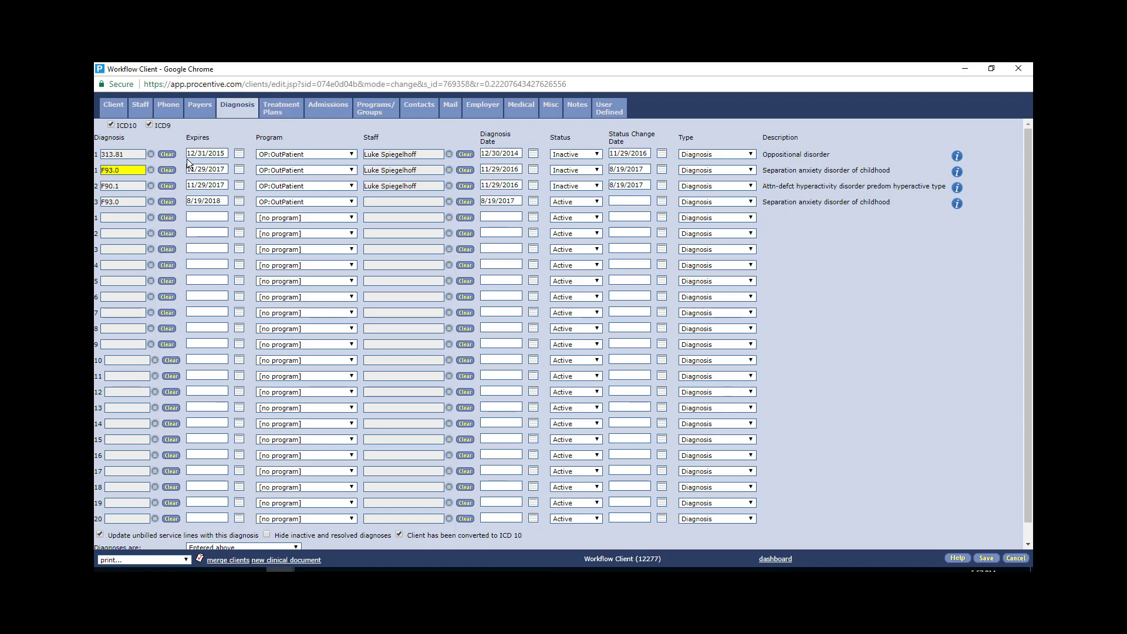
pyautogui.click(586, 156)
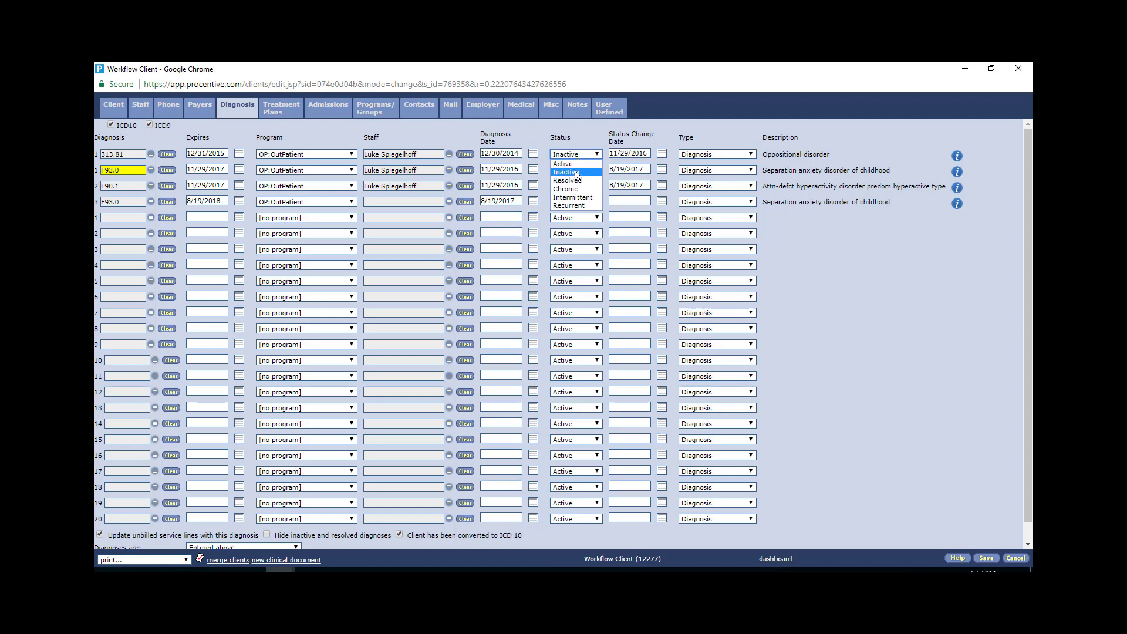
pyautogui.click(572, 172)
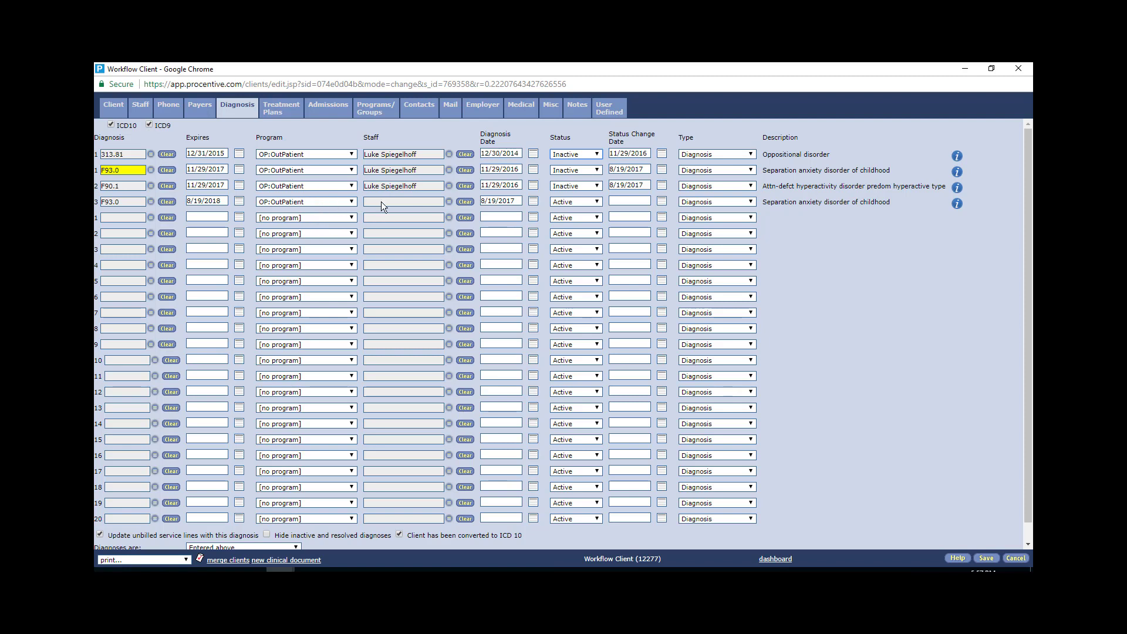
# Step: Date the active F93.0 diagnosis 8/21/2017, then go to Programs/Groups
pyautogui.click(449, 203)
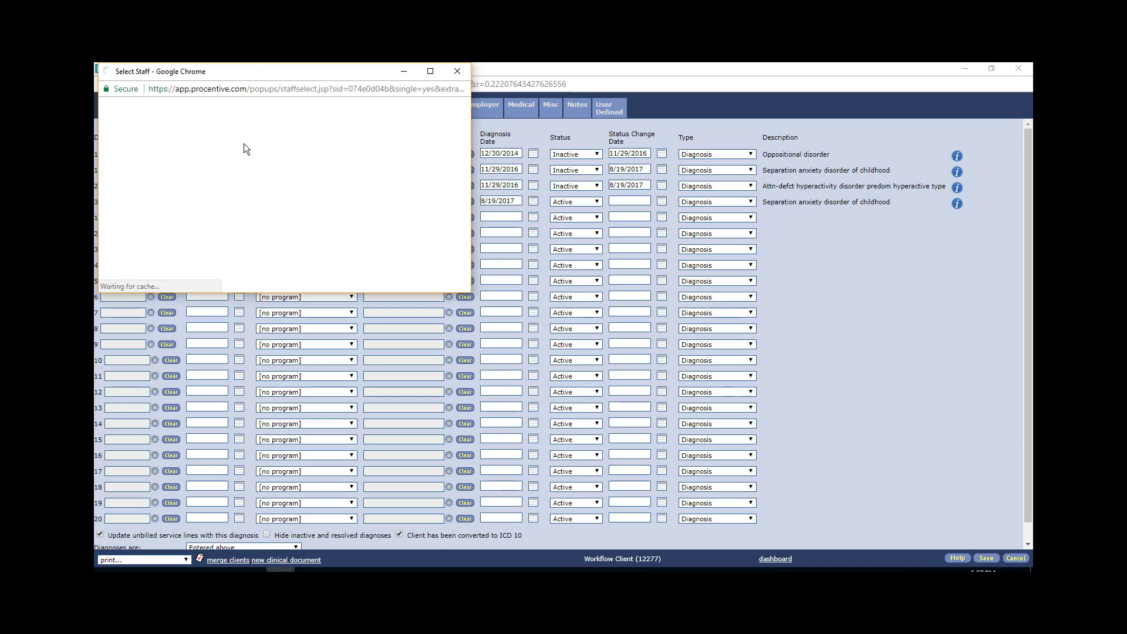
pyautogui.click(457, 70)
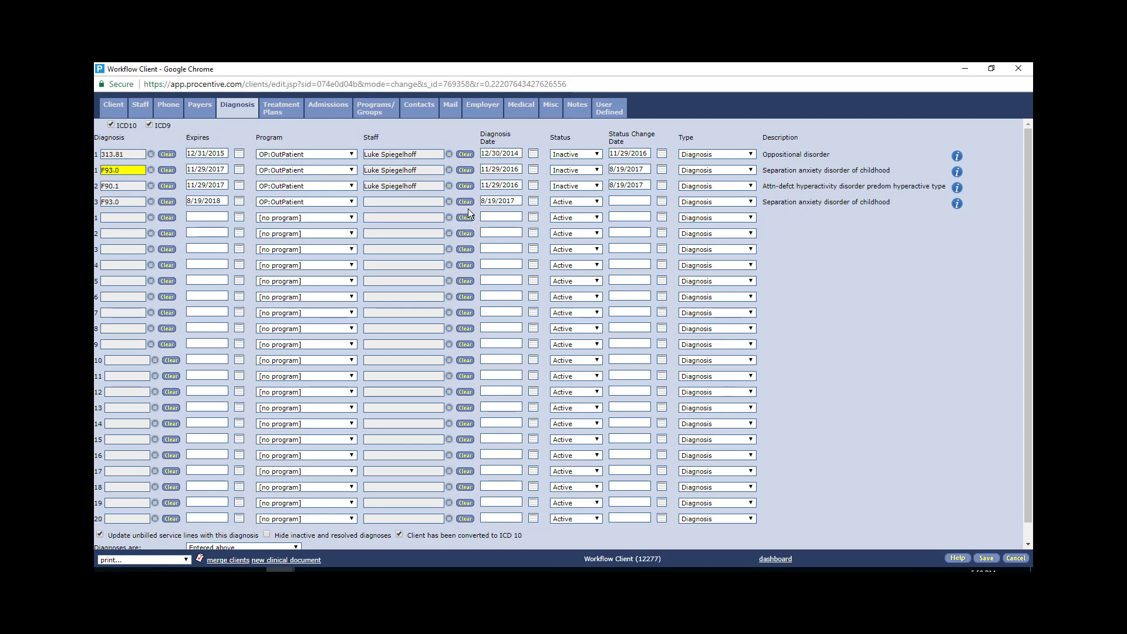
pyautogui.click(533, 203)
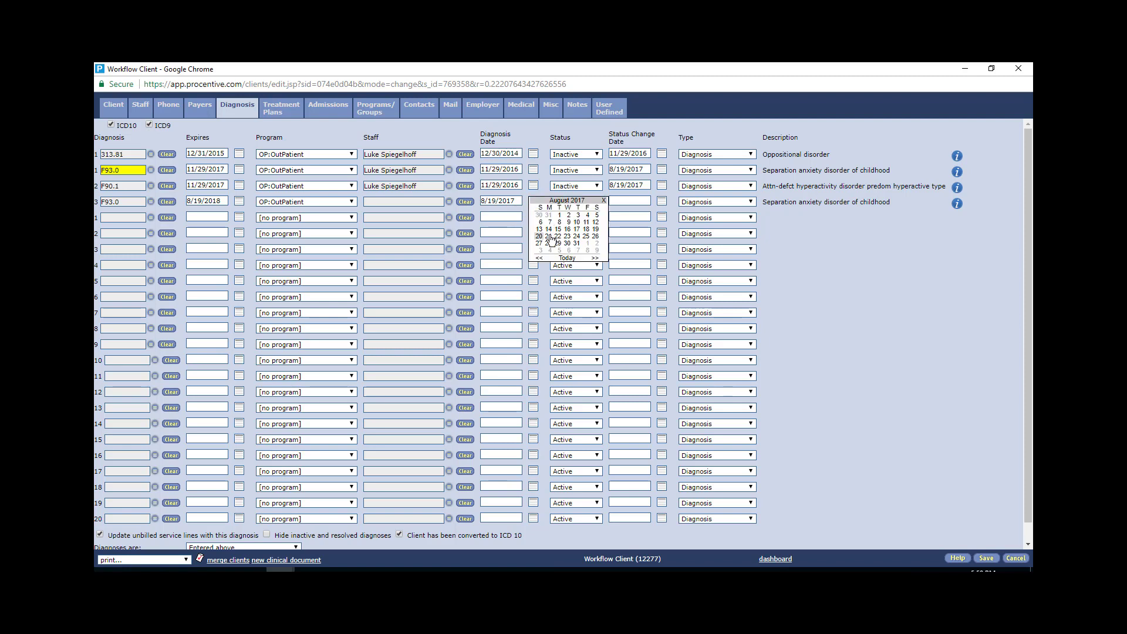
pyautogui.click(552, 237)
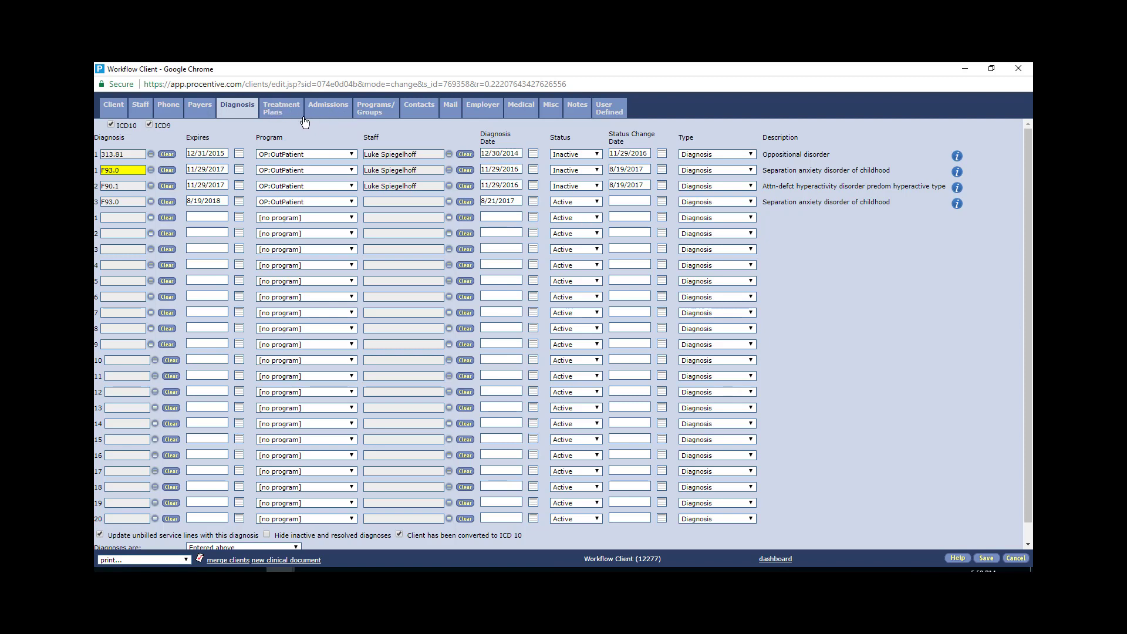
pyautogui.click(375, 114)
# Step: Open the Programs/Groups list and scroll down to the 9999 Workflow test row
pyautogui.click(370, 107)
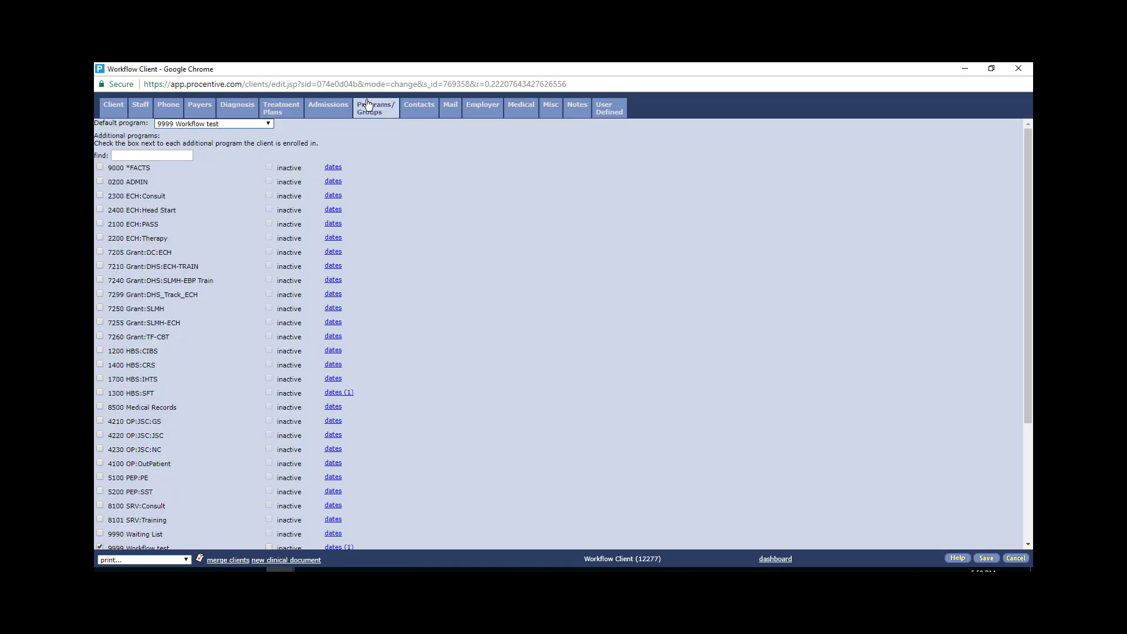
pyautogui.scroll(-2, 436, 341)
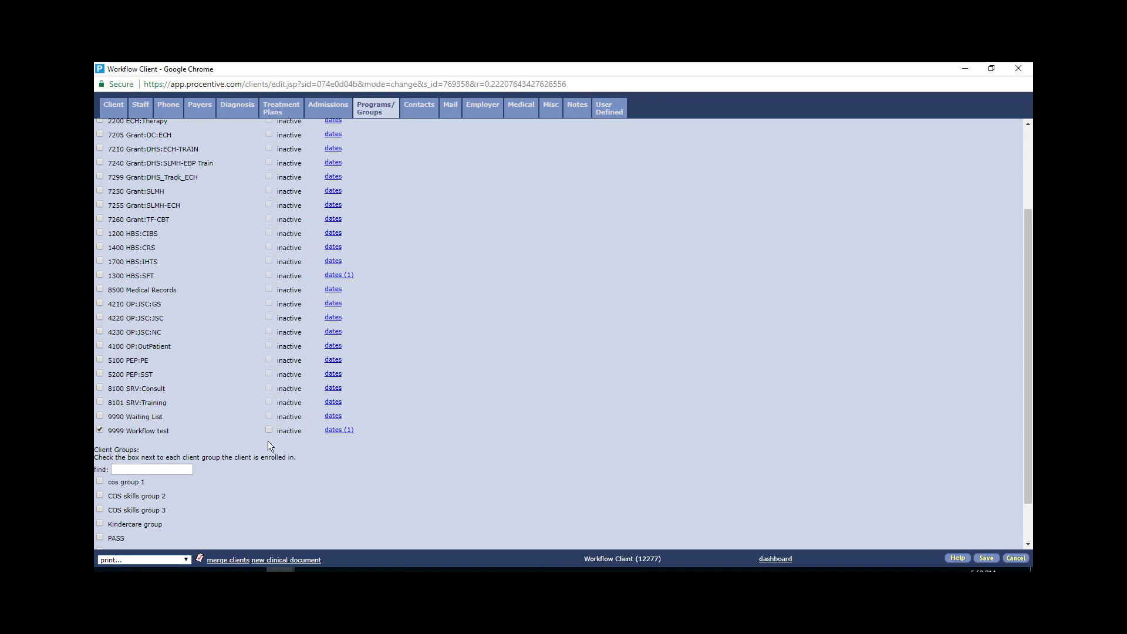
# Step: Set the 9999 Workflow test enrollment start to 8/21/2017 and clear the 00/00/0000 stop date
pyautogui.click(336, 431)
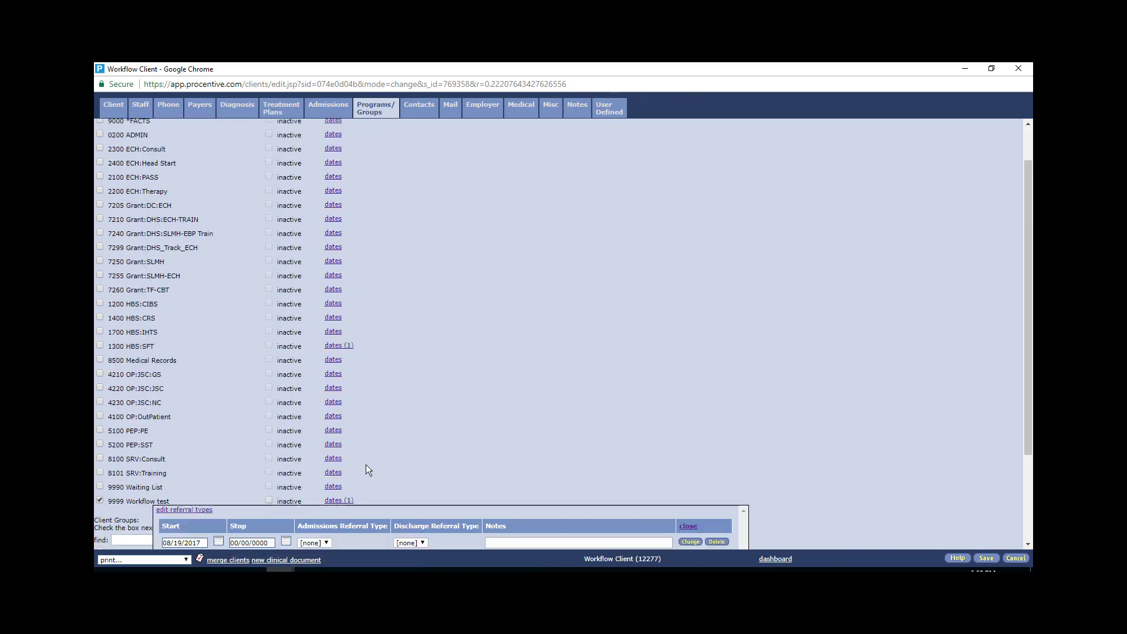
pyautogui.scroll(-3, 366, 470)
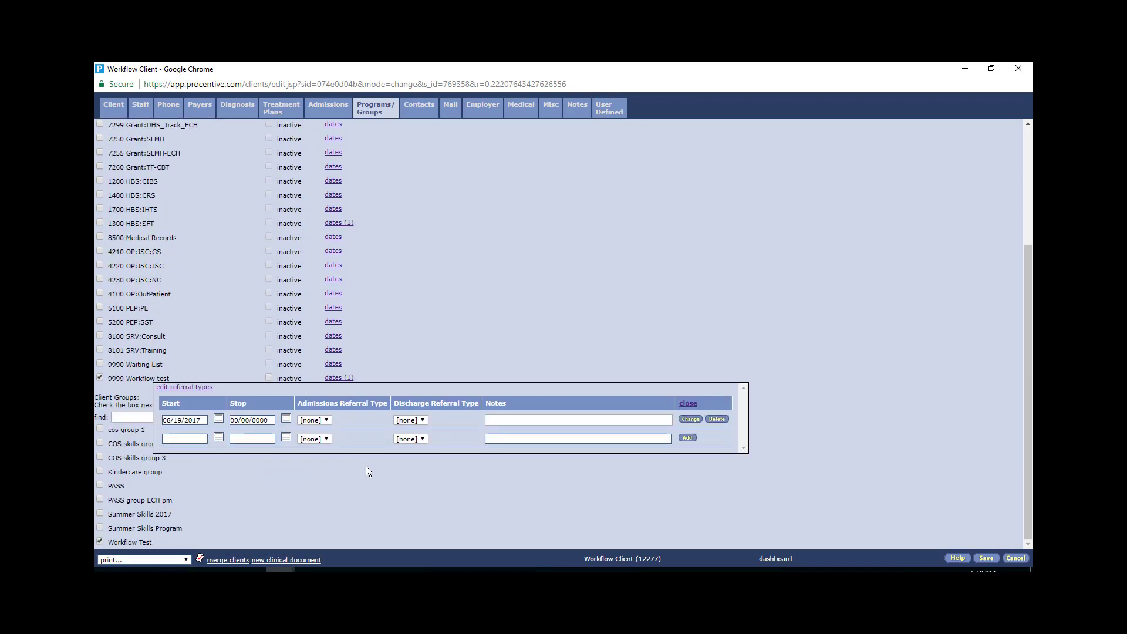
pyautogui.click(219, 419)
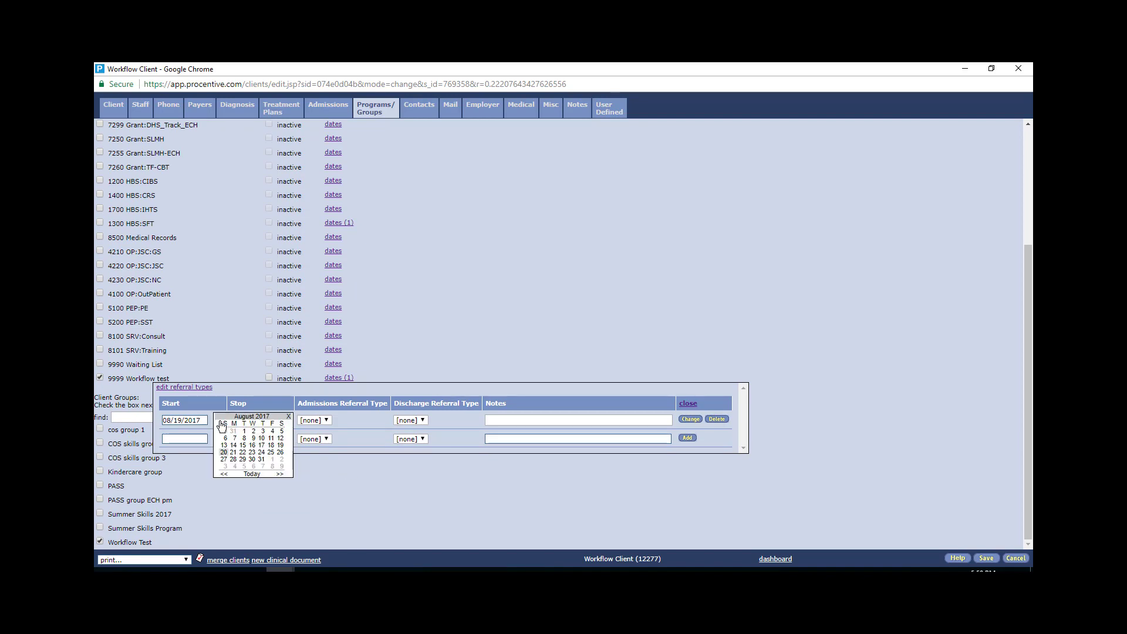
pyautogui.click(233, 452)
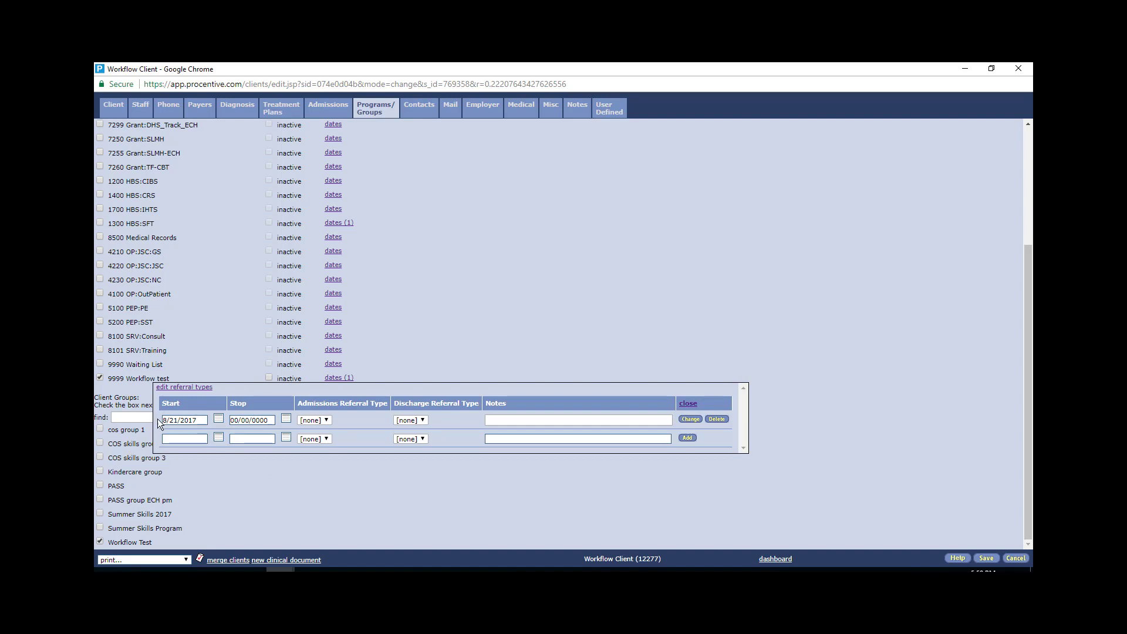
pyautogui.moveTo(271, 420); pyautogui.dragTo(230, 422)
pyautogui.press('BackSpace')
# Step: Close the 9999 Workflow test dates panel and scroll back to the top of the program list
pyautogui.click(687, 405)
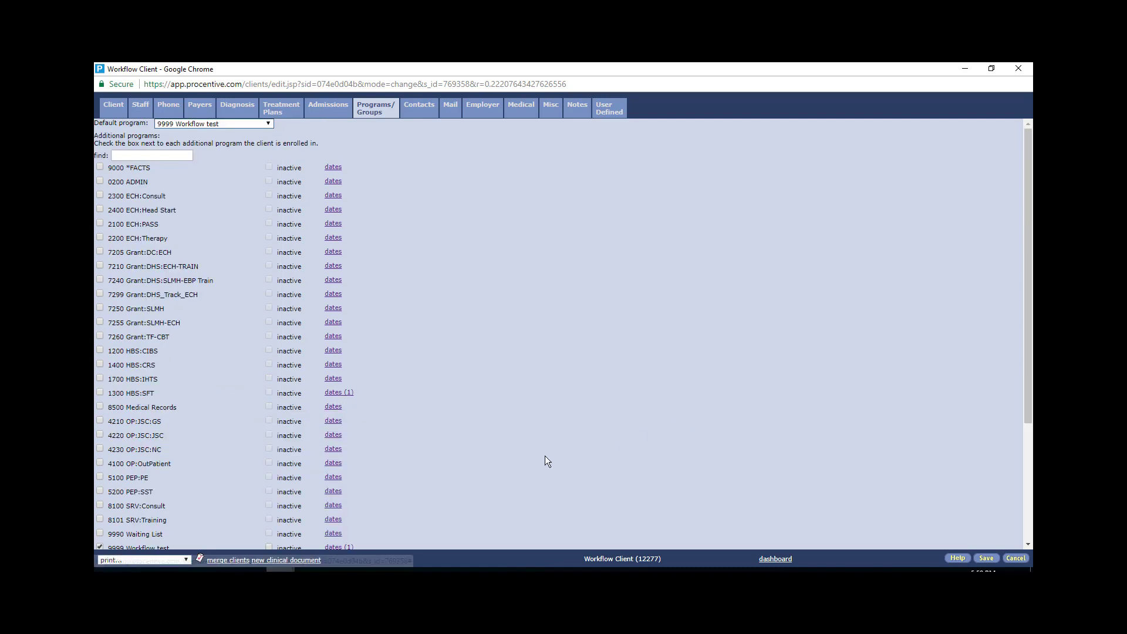
pyautogui.scroll(-2, 335, 465)
pyautogui.scroll(-2, 346, 465)
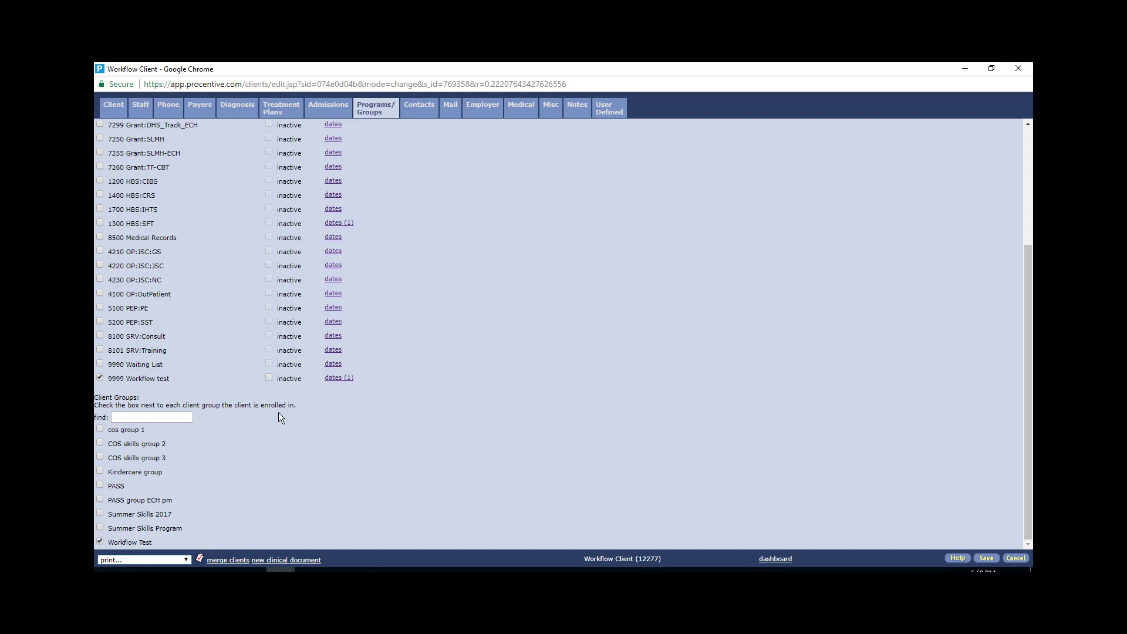
pyautogui.scroll(4, 279, 413)
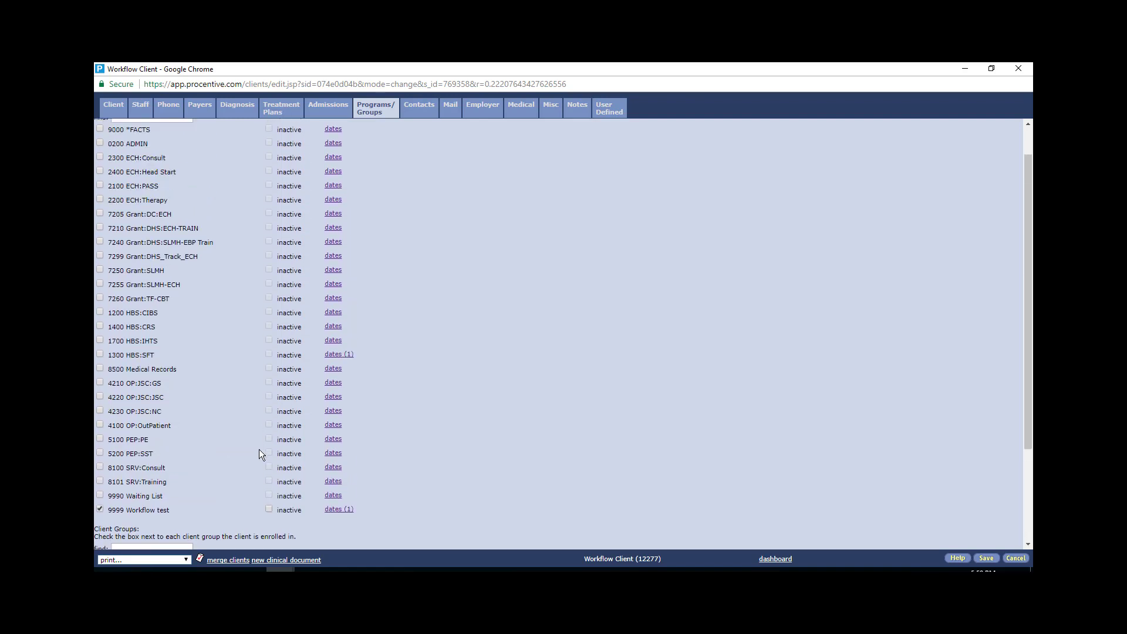
pyautogui.scroll(1, 259, 449)
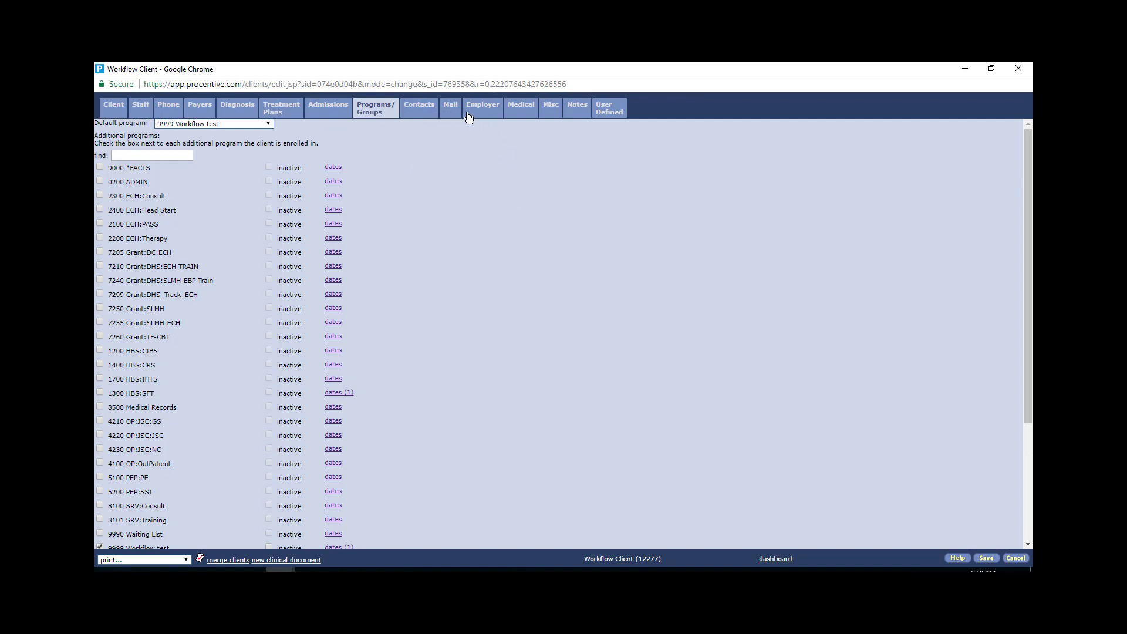
# Step: Open the Contacts tab, which shows only a blank new-contact row
pyautogui.click(427, 111)
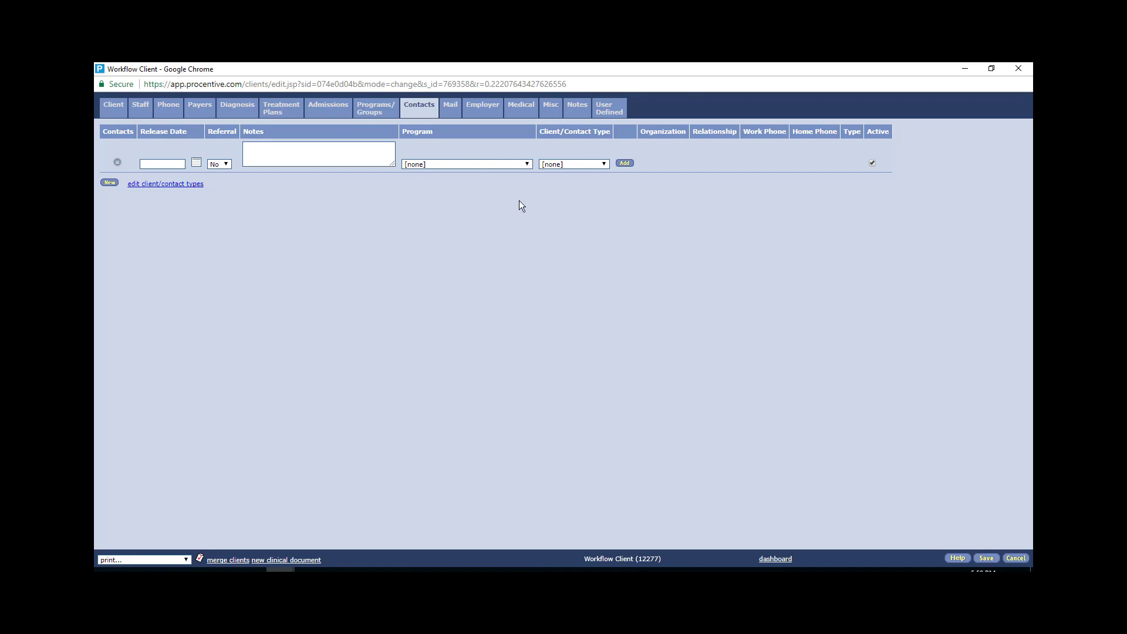
# Step: On the Misc tab, enter school '196-Echo Park Elementary' and grade 4
pyautogui.click(549, 110)
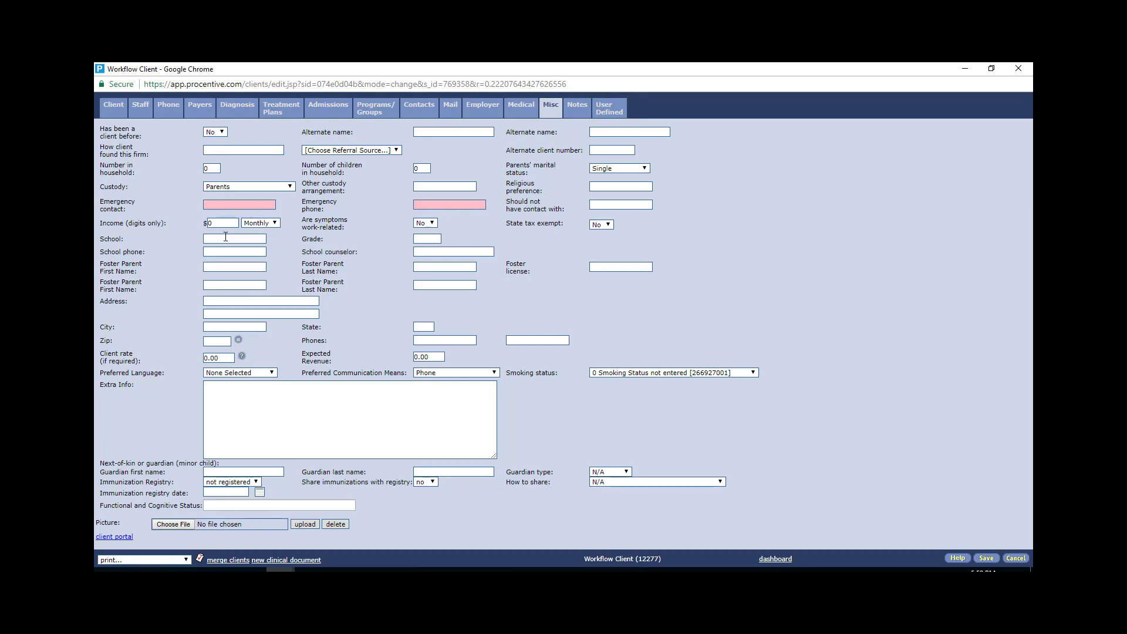
pyautogui.click(225, 236)
pyautogui.write('19')
pyautogui.write('6')
pyautogui.write('-')
pyautogui.write('Echo Park')
pyautogui.write(' Elementa')
pyautogui.write('ry')
pyautogui.click(435, 240)
pyautogui.write('4')
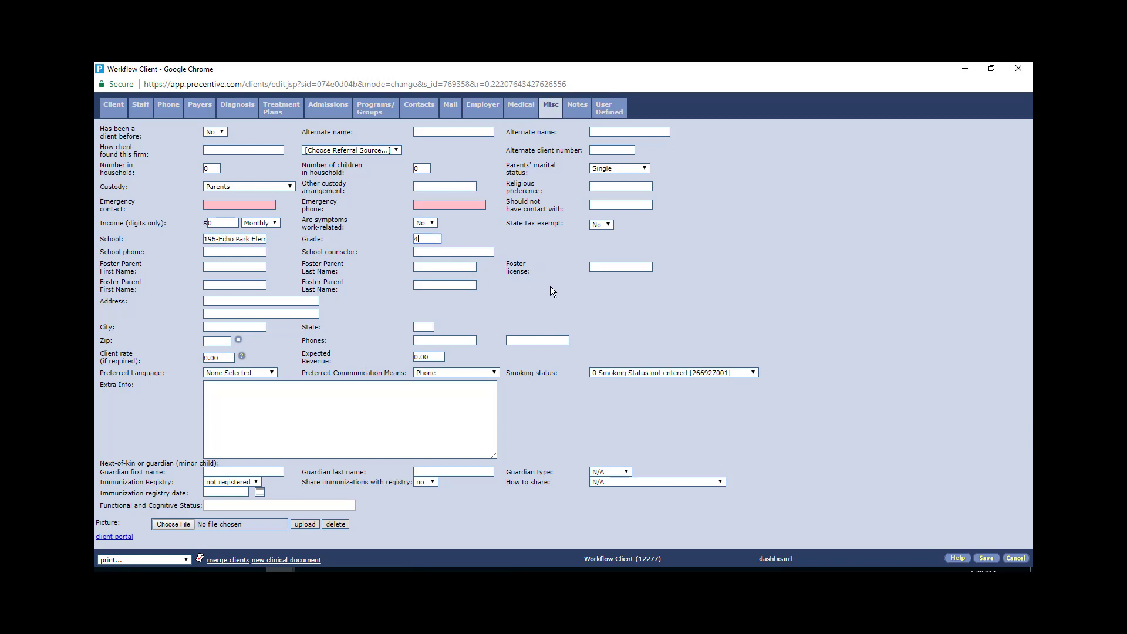